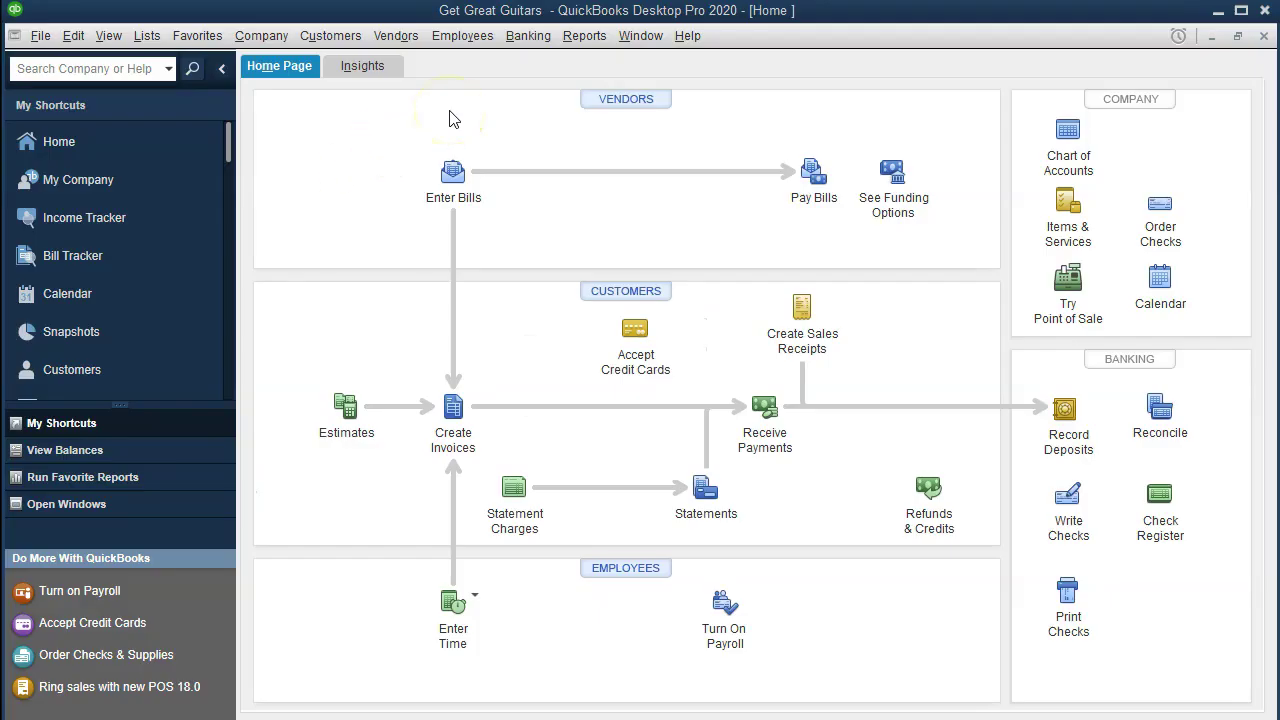
Open the company file's preferences and bring up the personal Desktop View settings.
left_click(74, 36)
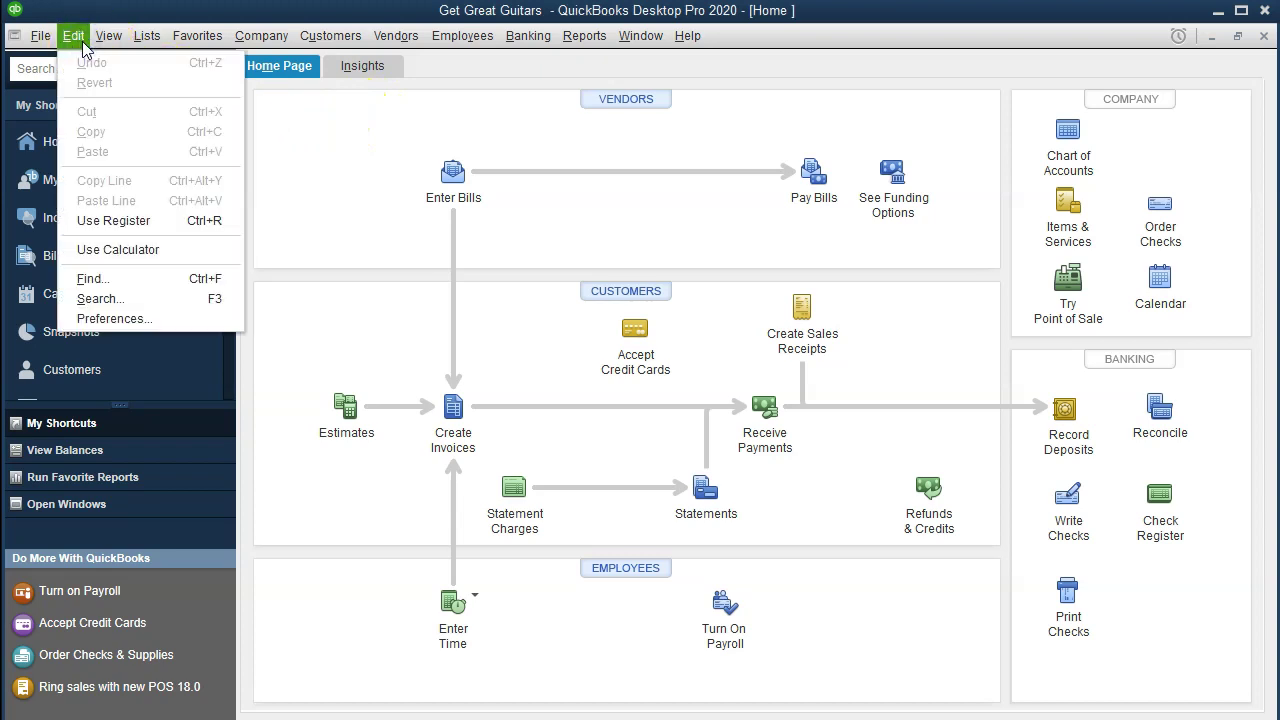
left_click(135, 319)
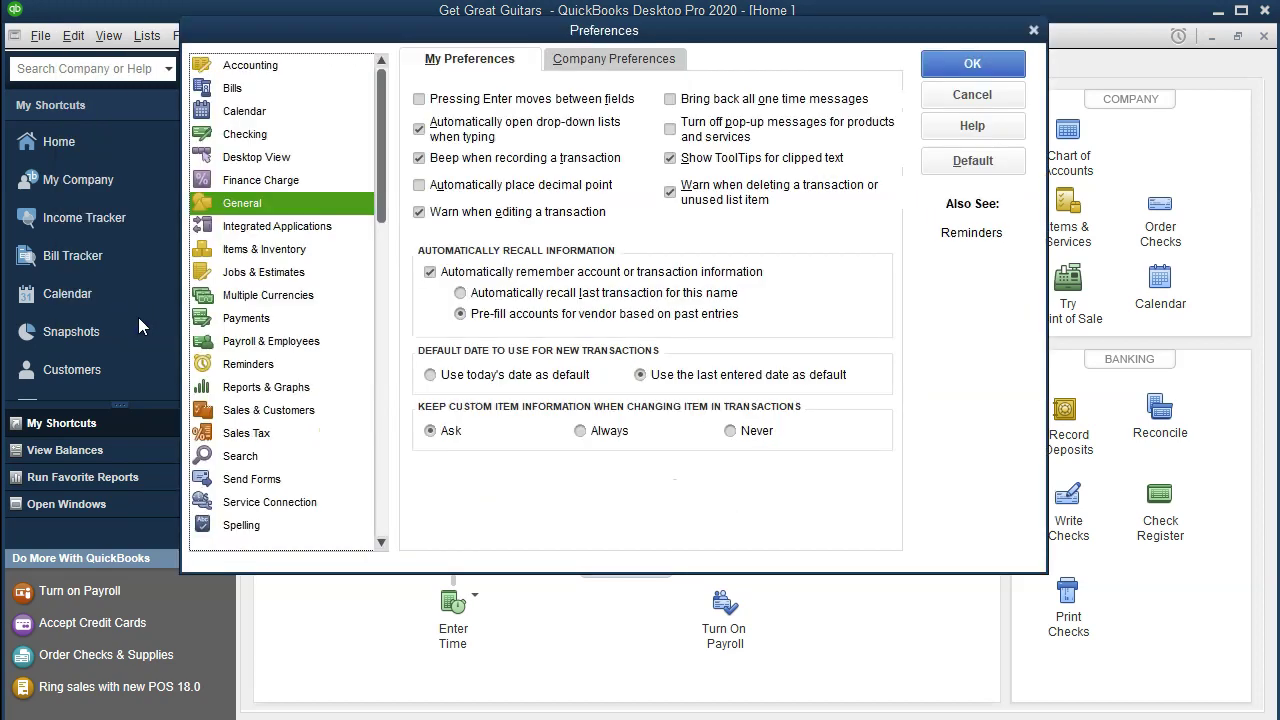
left_click(244, 137)
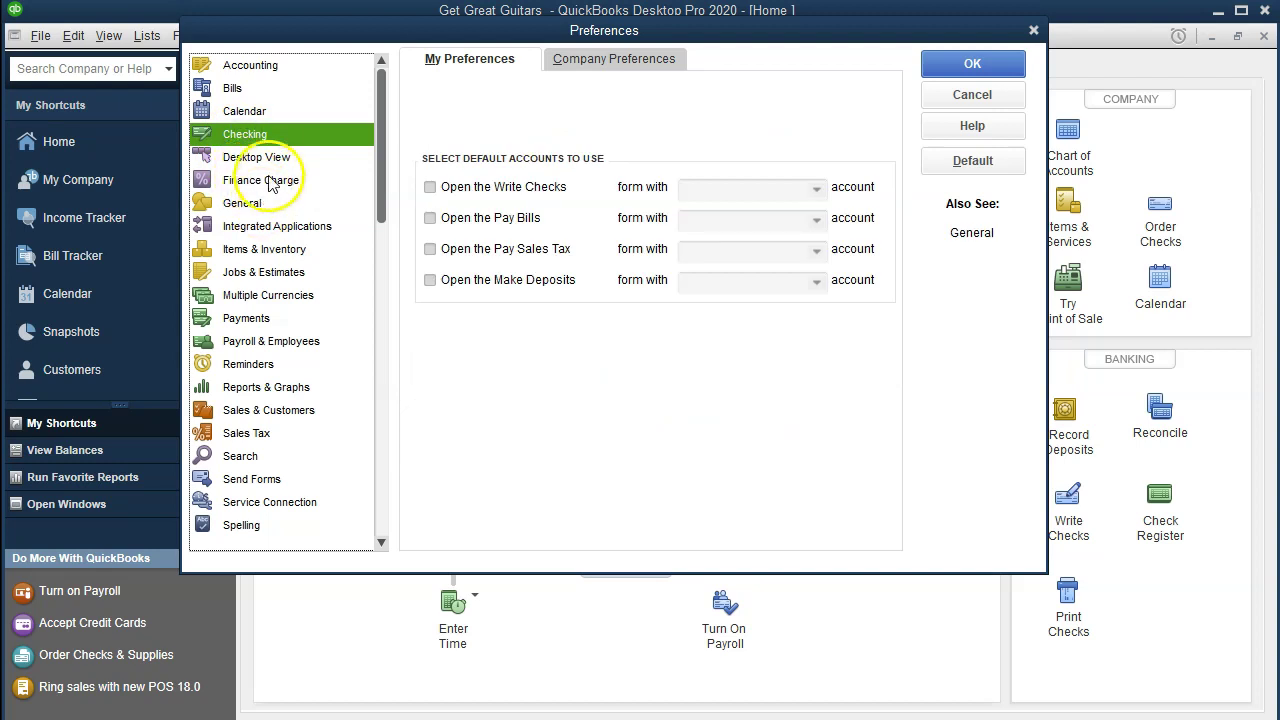
left_click(256, 157)
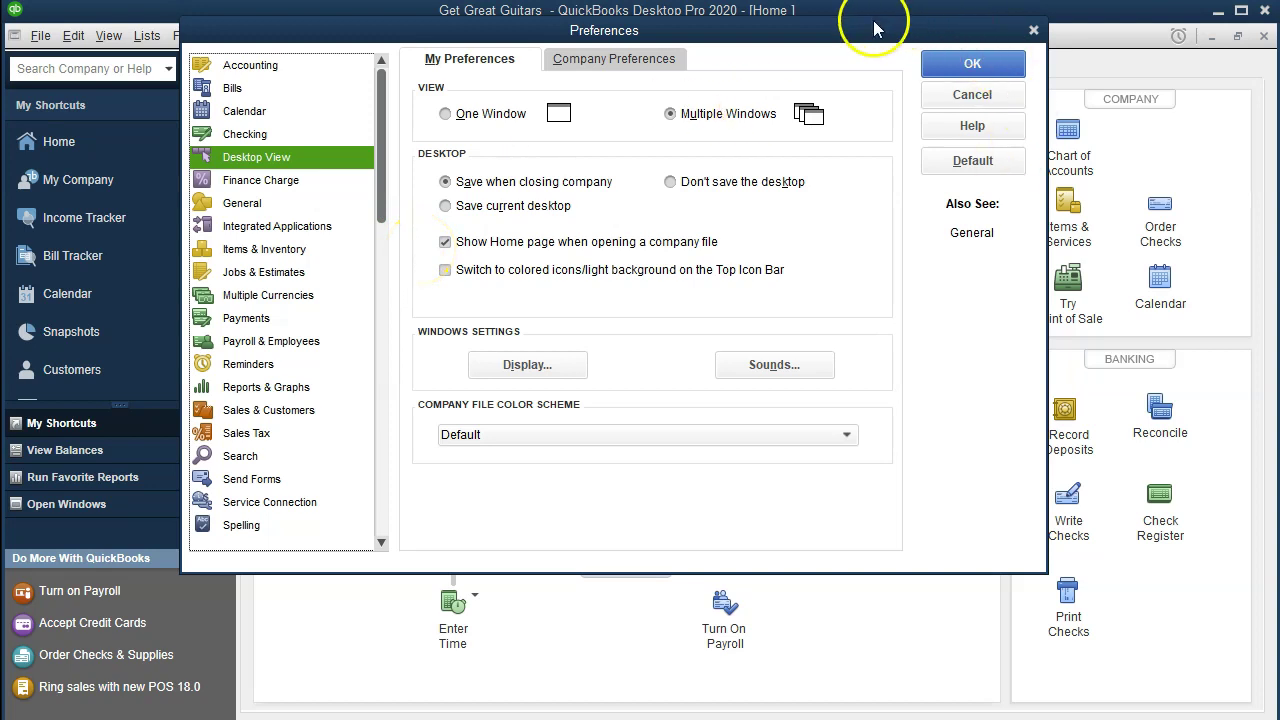
left_click_drag(877, 34, 900, 218)
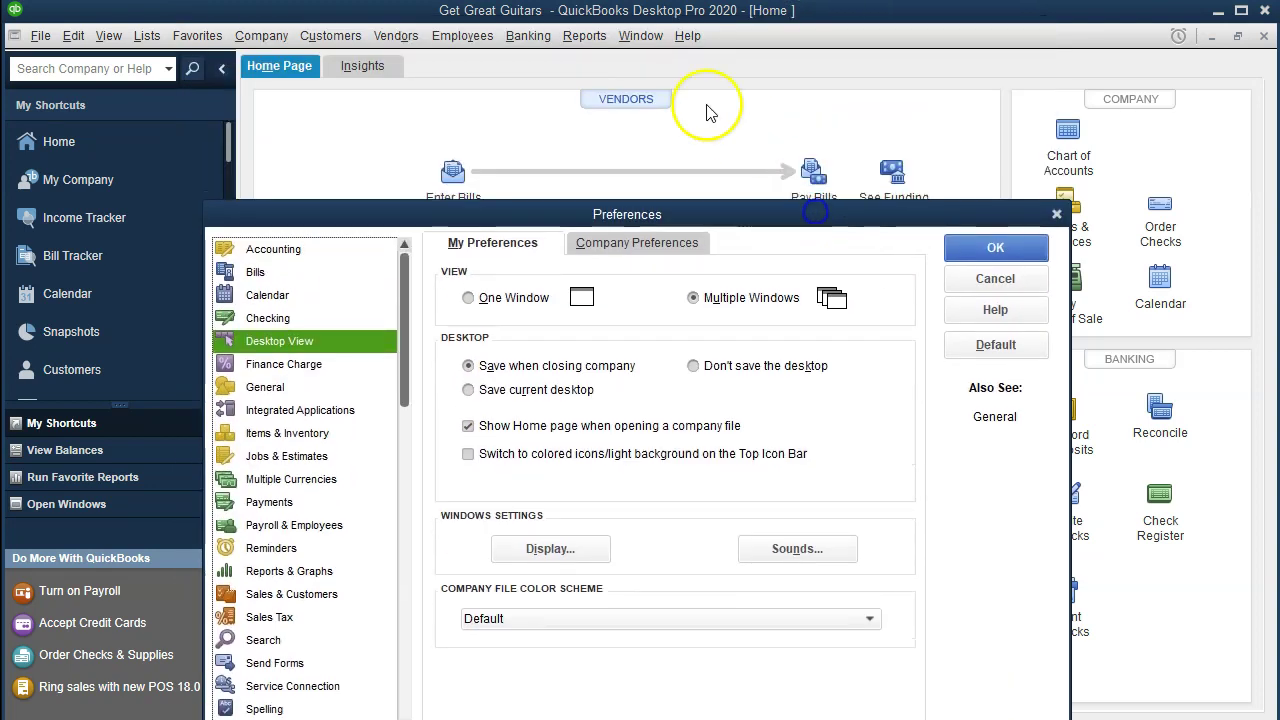
left_click_drag(714, 216, 693, 68)
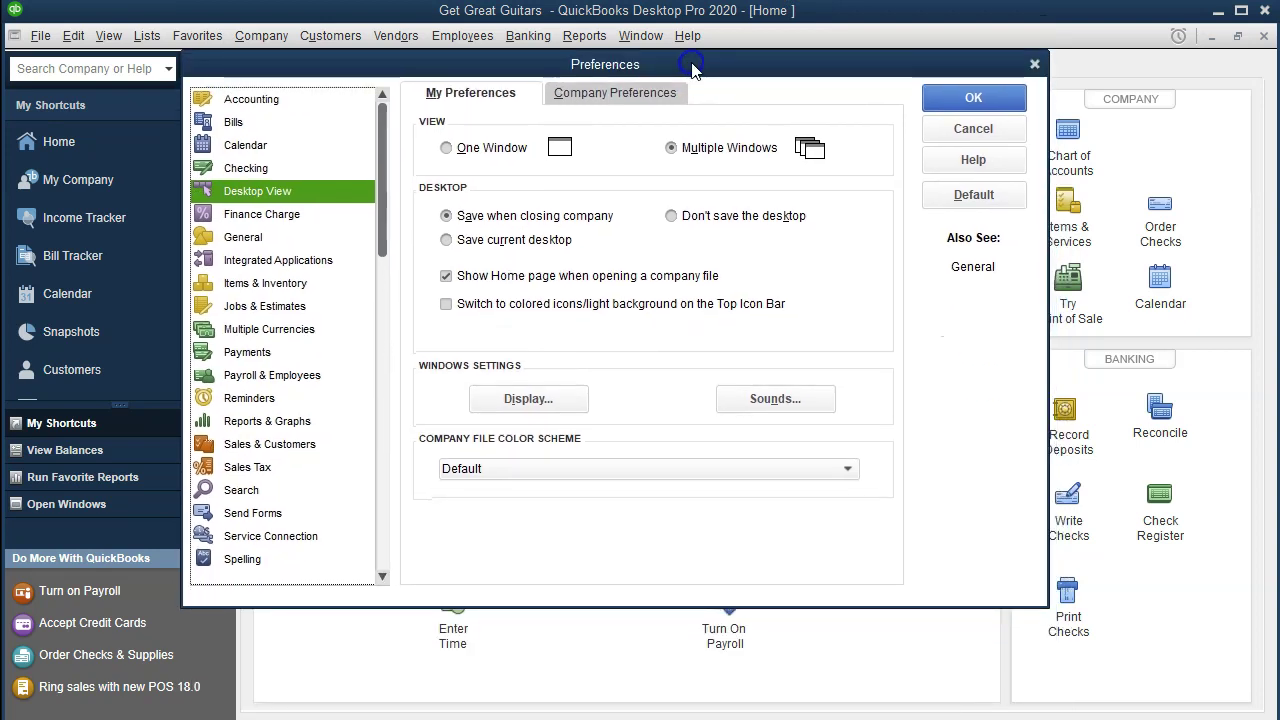
left_click(443, 351)
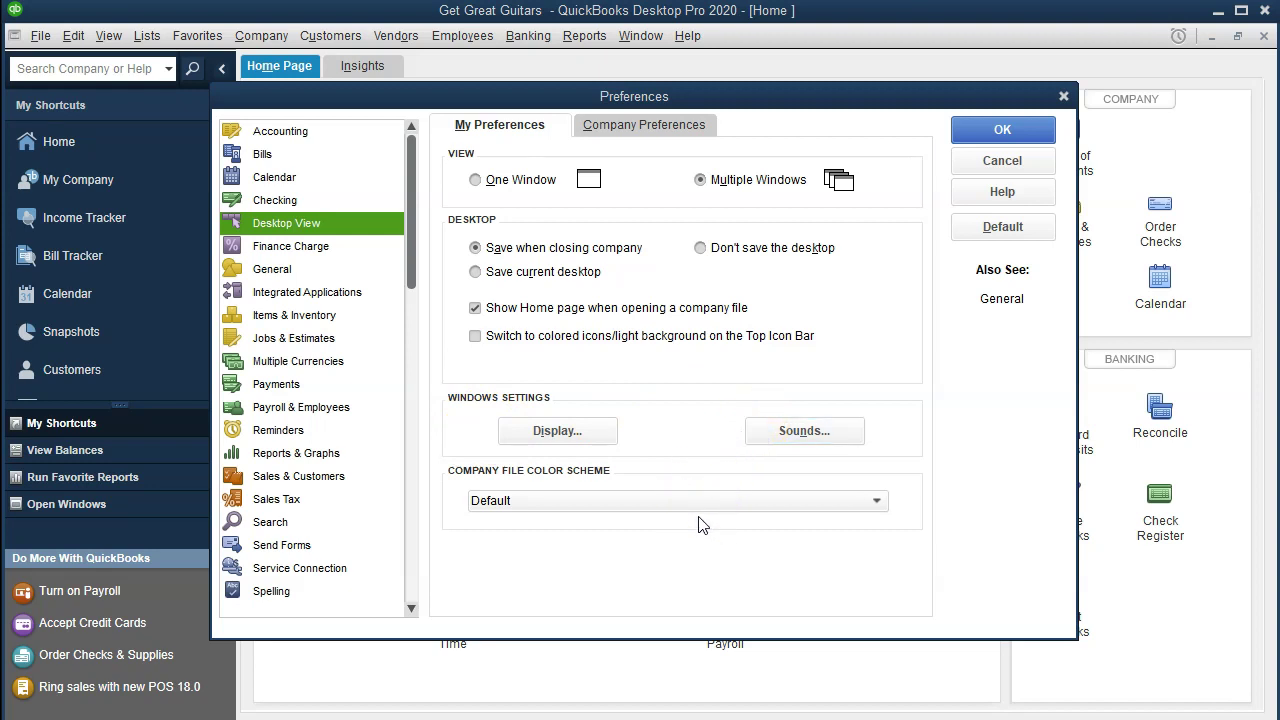
View the available company file color schemes and the company-level Desktop View preferences.
left_click(652, 497)
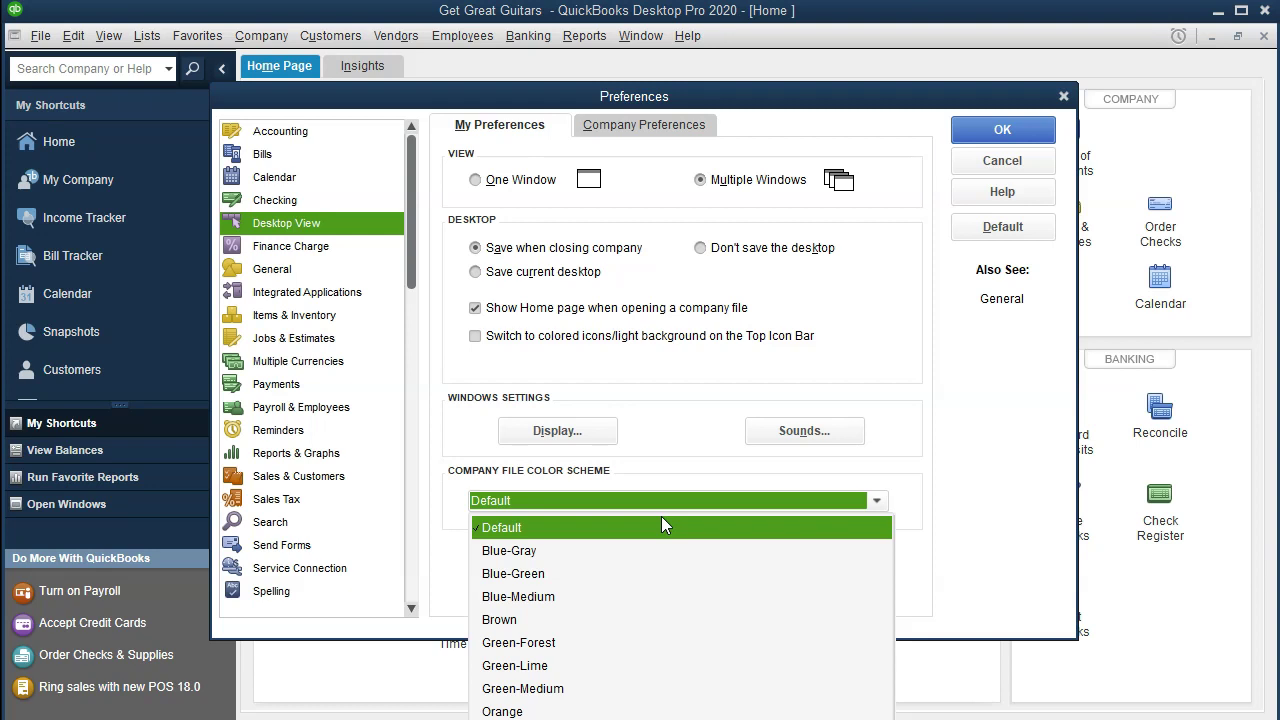
left_click(934, 428)
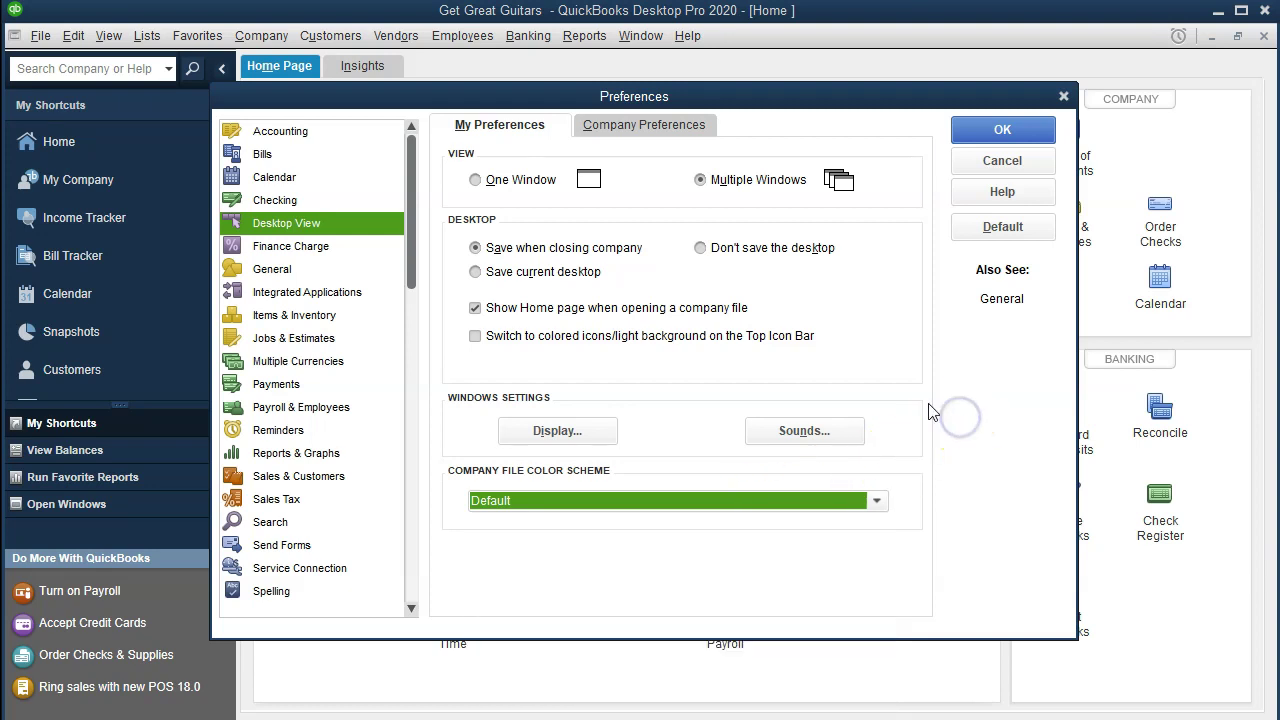
left_click(643, 125)
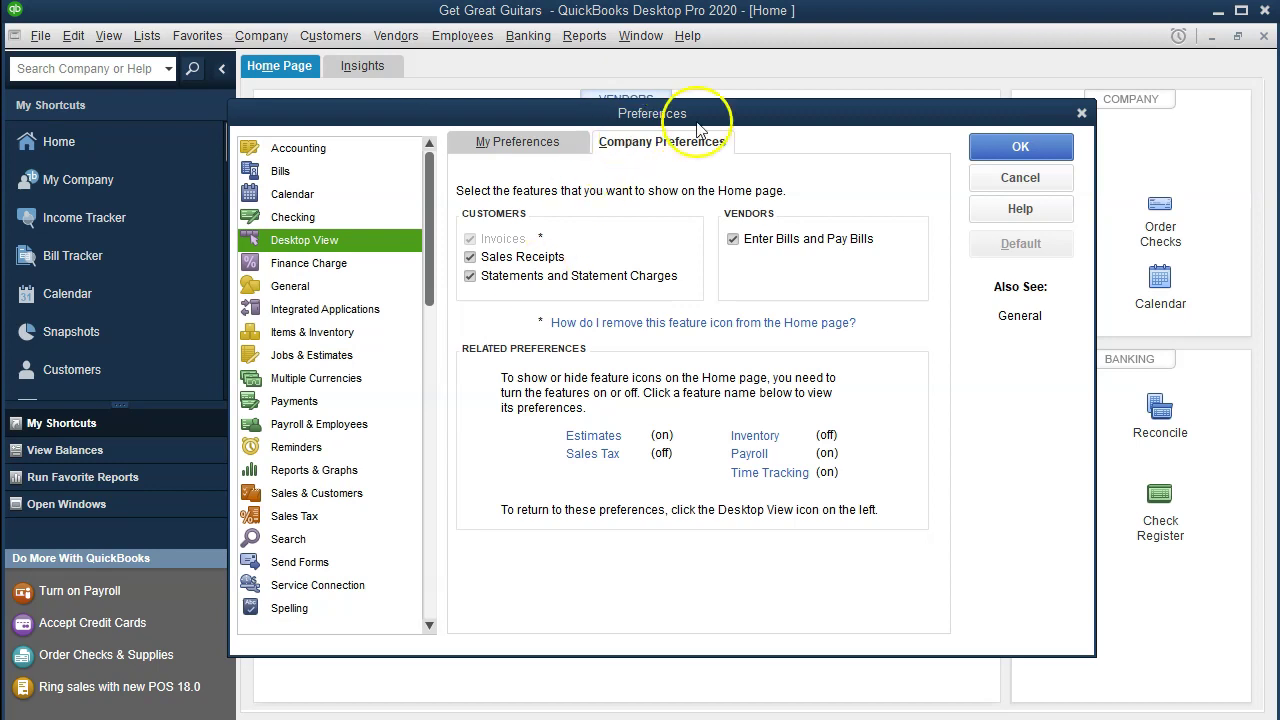
mouse_move(729, 114)
left_mouse_down()
mouse_move(748, 252)
mouse_move(749, 209)
mouse_move(709, 120)
left_mouse_up()
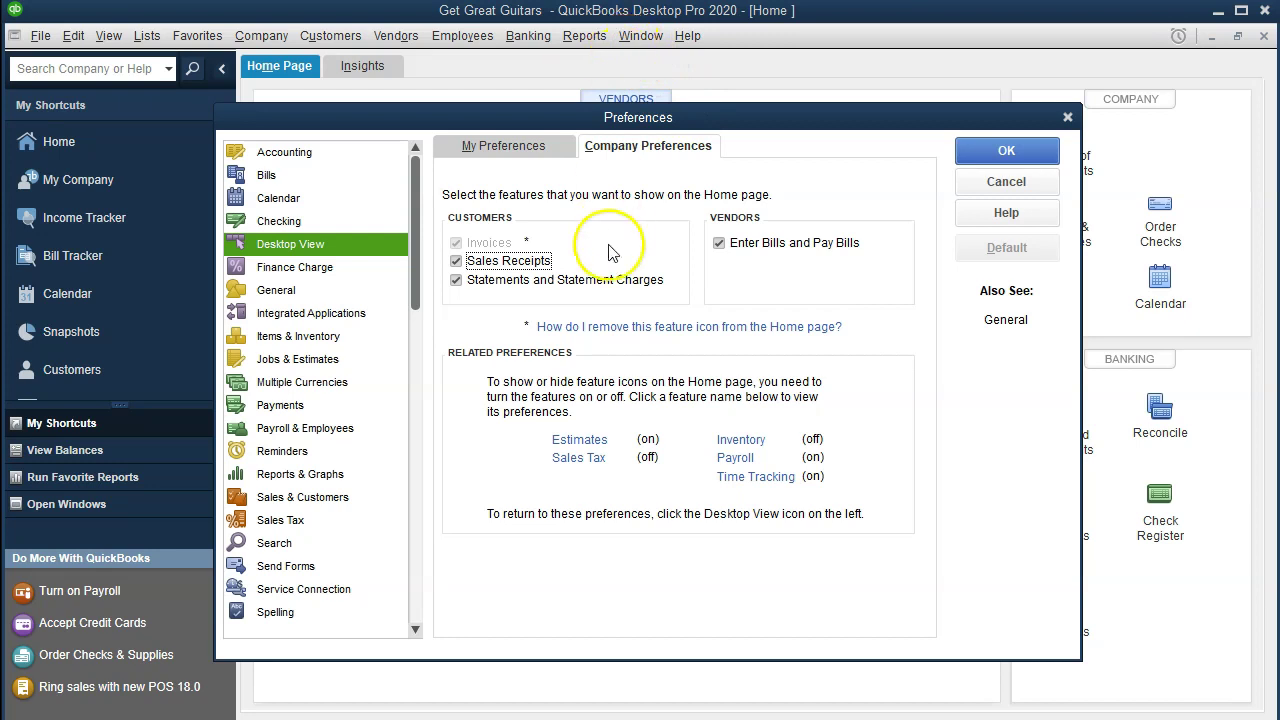
Switch from Desktop View to the Finance Charge preferences and review their company and personal settings.
left_click(330, 268)
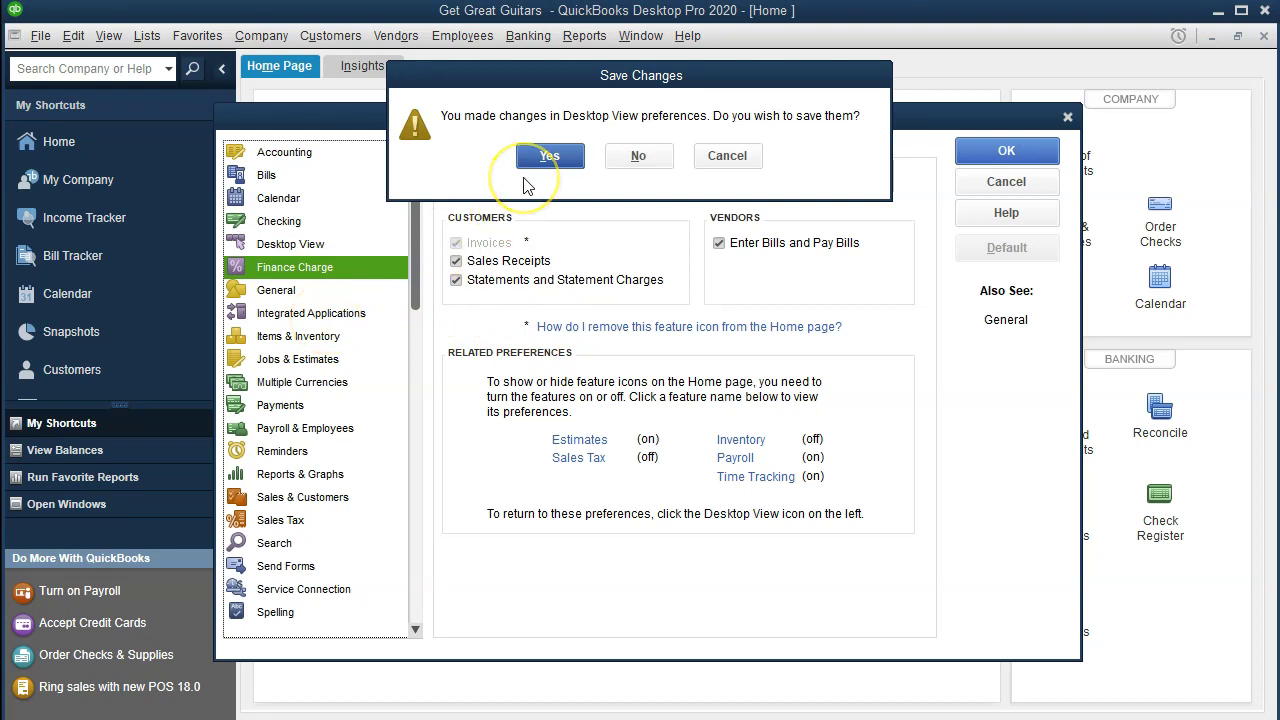
left_click(545, 160)
left_click(617, 174)
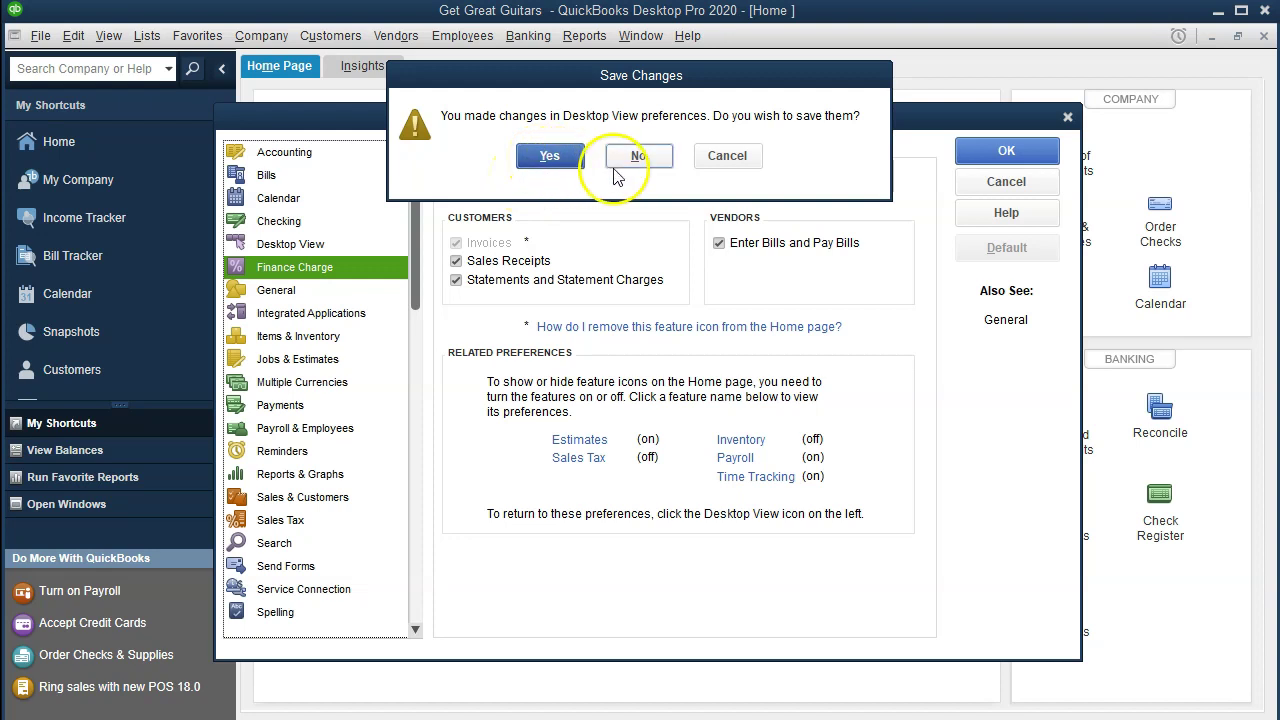
left_click(611, 188)
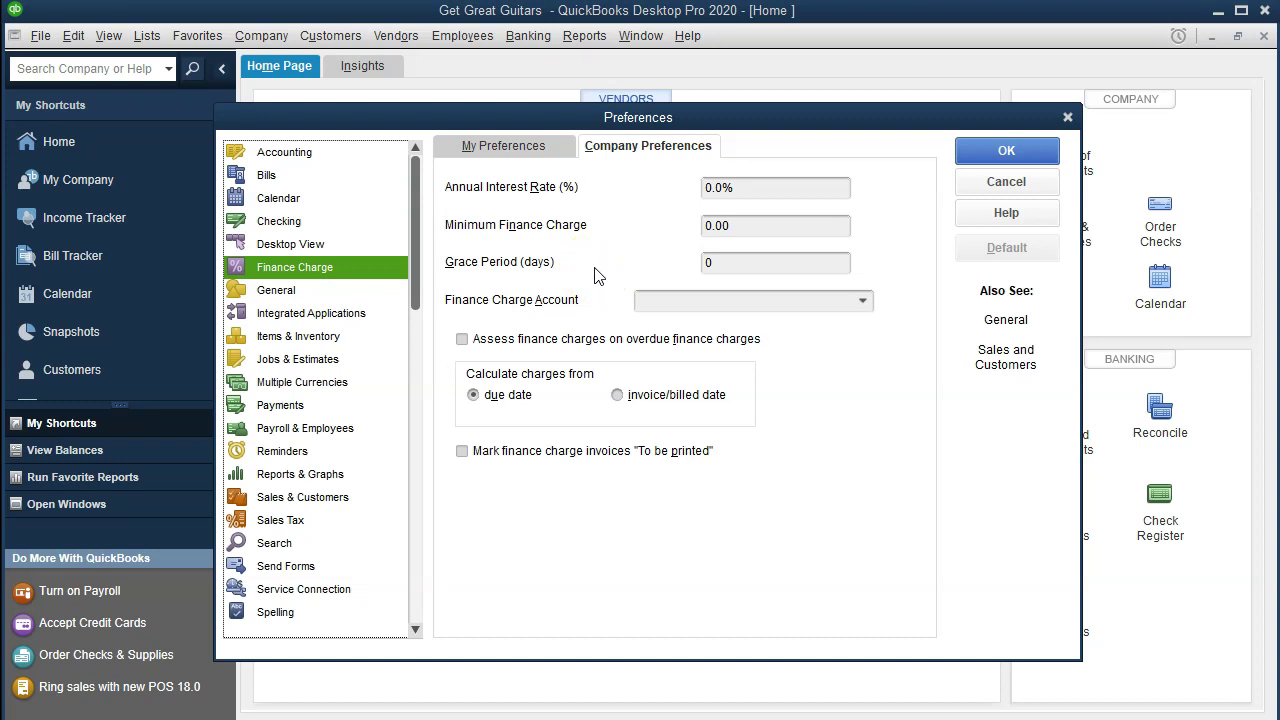
left_click(518, 150)
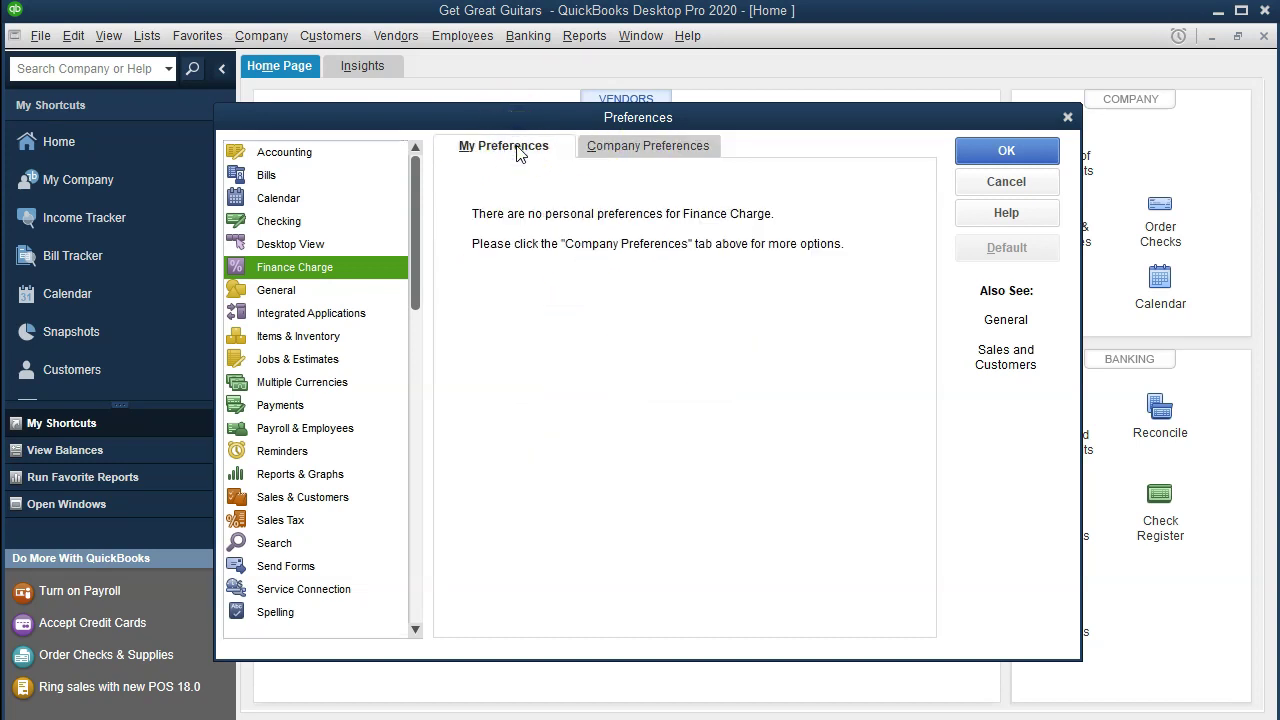
left_click(488, 182)
Review the personal General preferences, including data entry, warning, automatic recall and default date options.
left_click(275, 295)
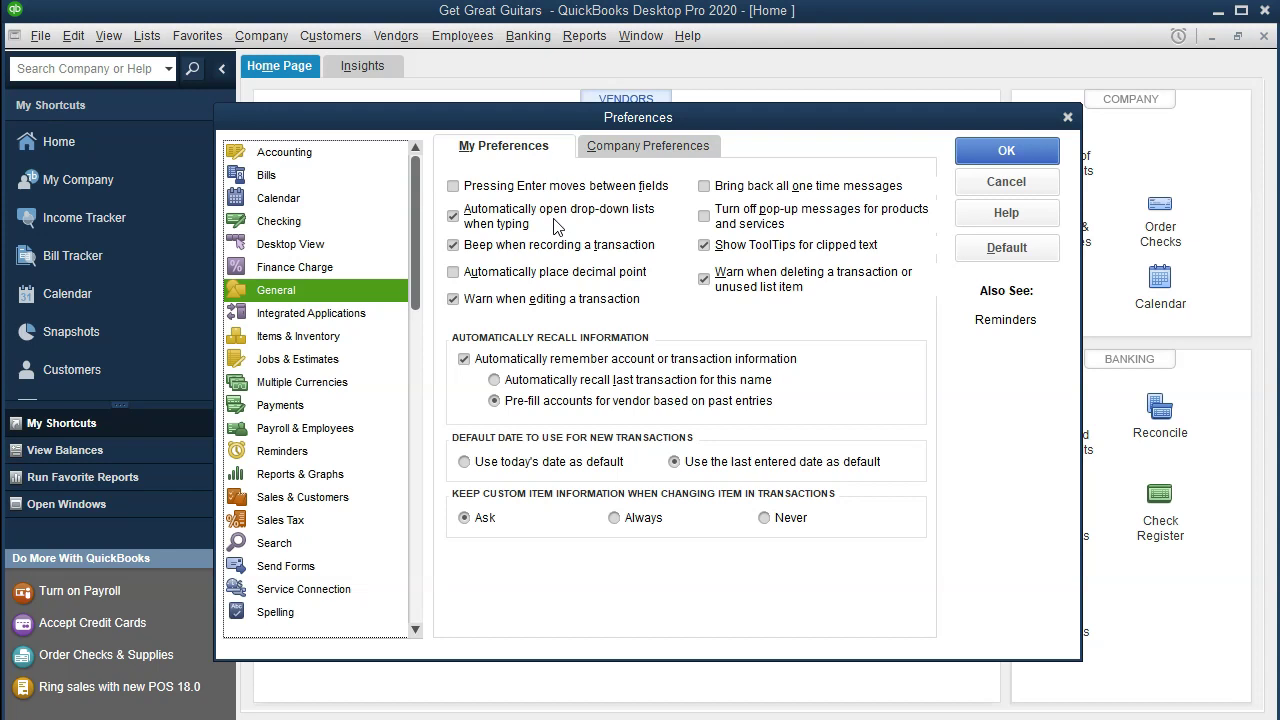
left_click(557, 228)
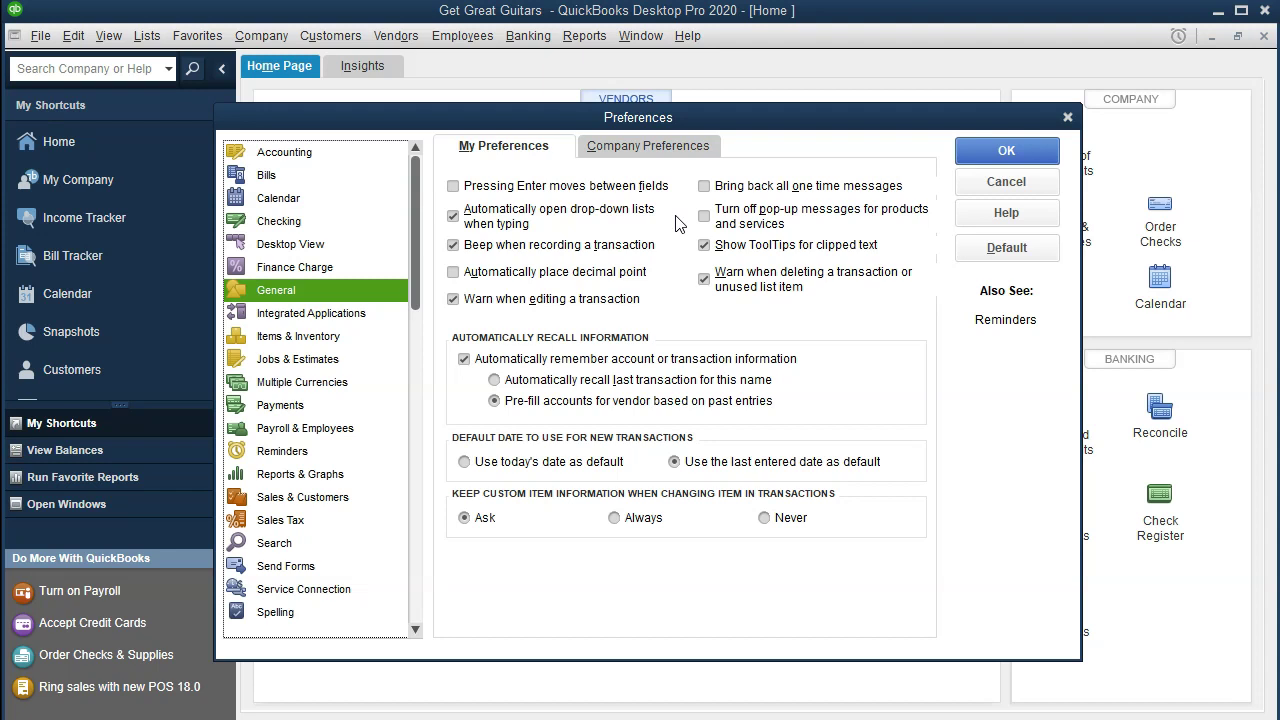
left_click(677, 250)
left_click(677, 268)
Review the company-level General preferences for time format, year display, transaction saving and login settings.
left_click(636, 148)
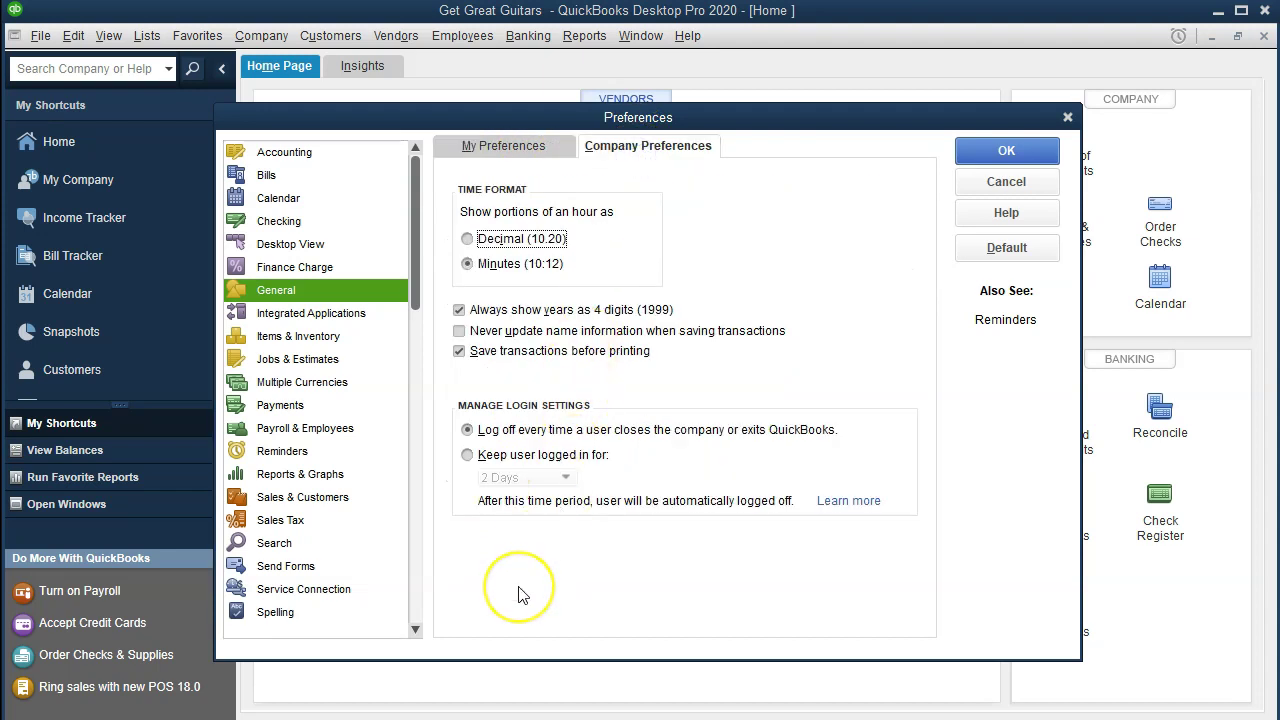
left_click(619, 266)
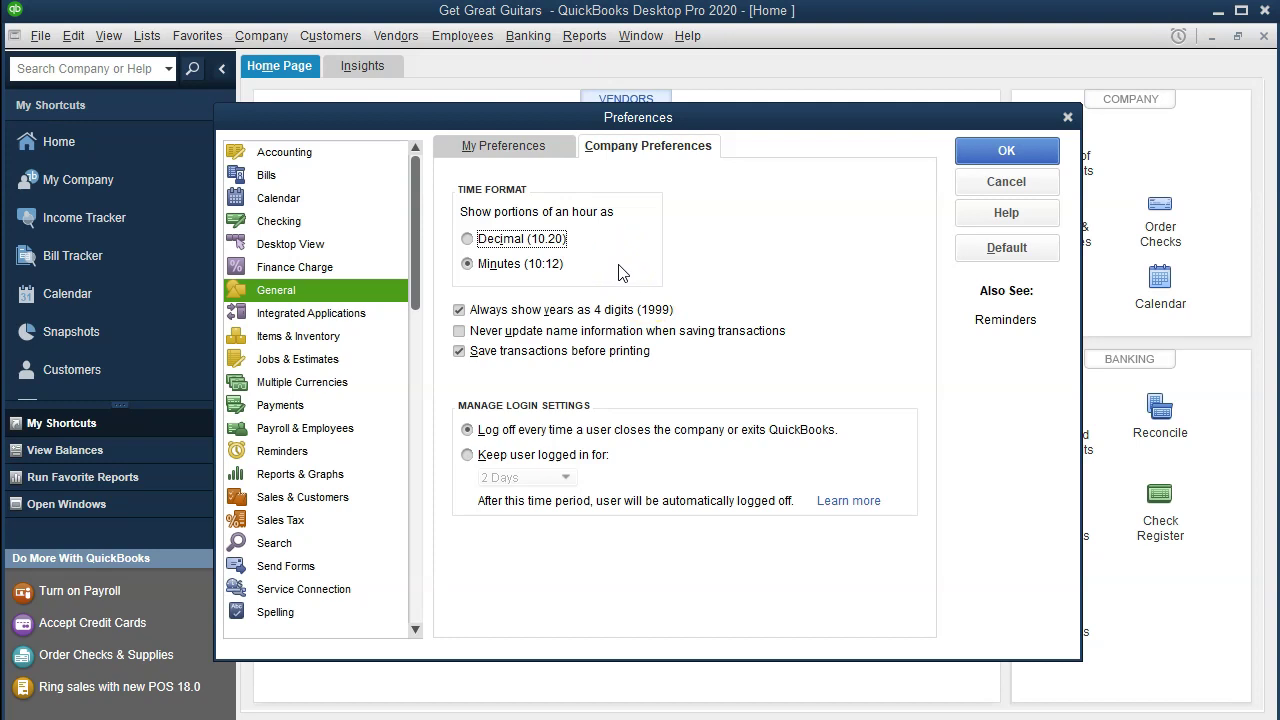
left_click(605, 266)
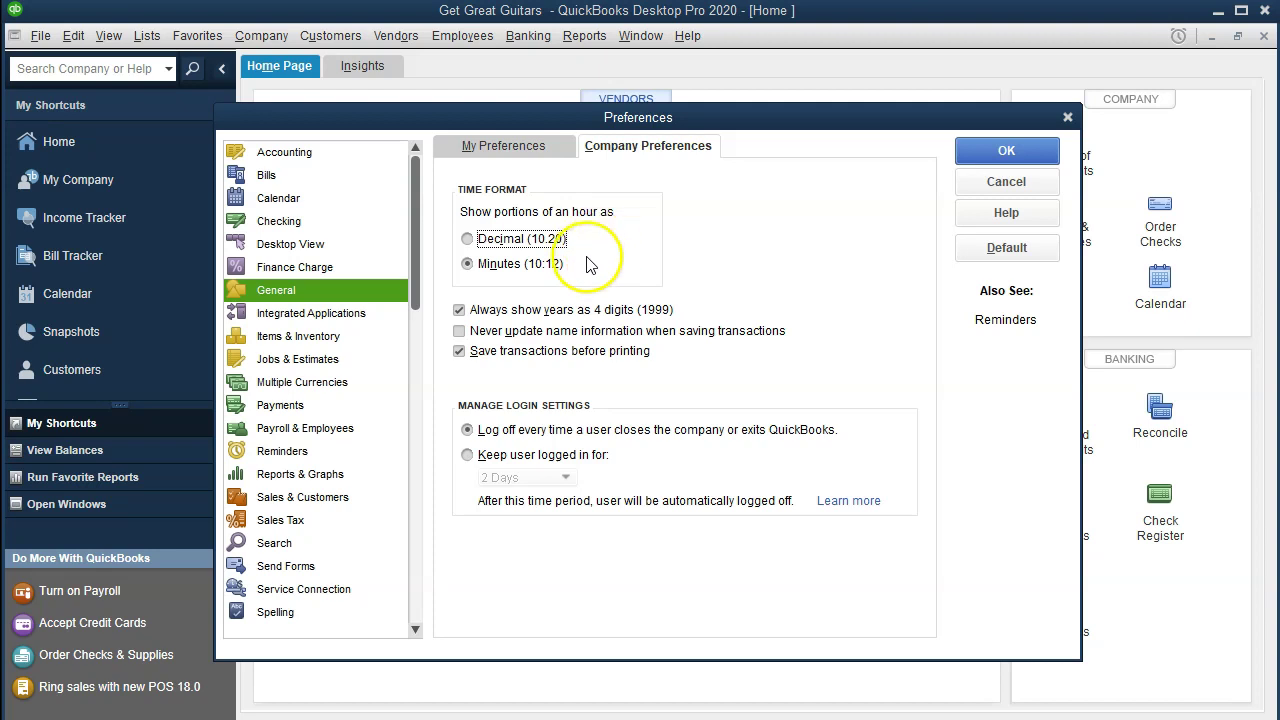
left_click(569, 282)
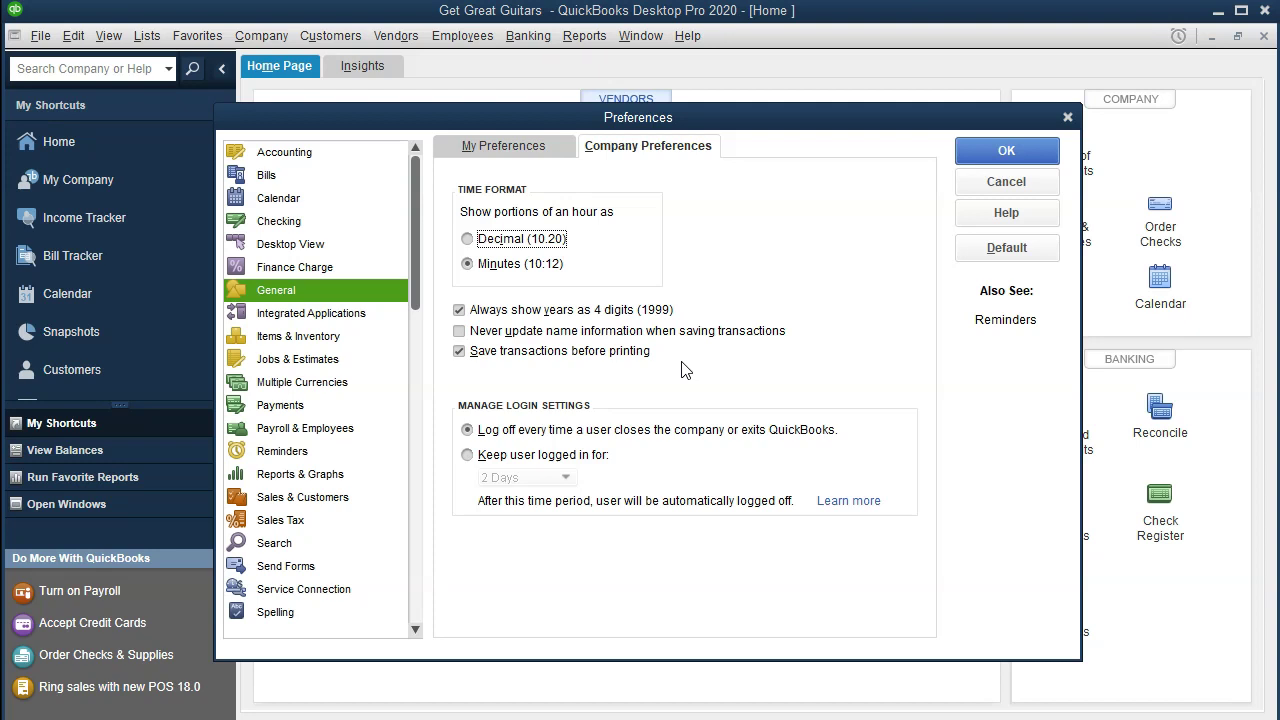
Try the option to keep the user logged in, view its durations, and restore logging off at every company close or exit.
left_click(668, 472)
left_click(650, 470)
left_click(467, 456)
left_click(561, 480)
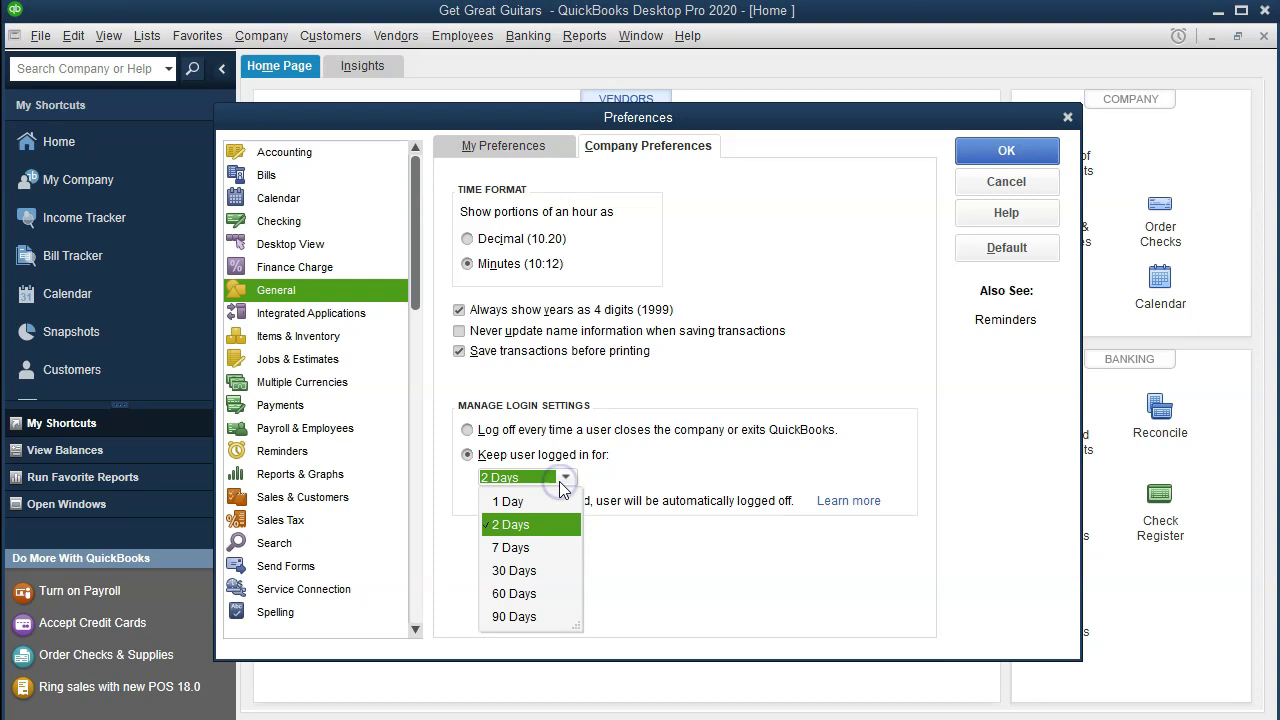
left_click(559, 481)
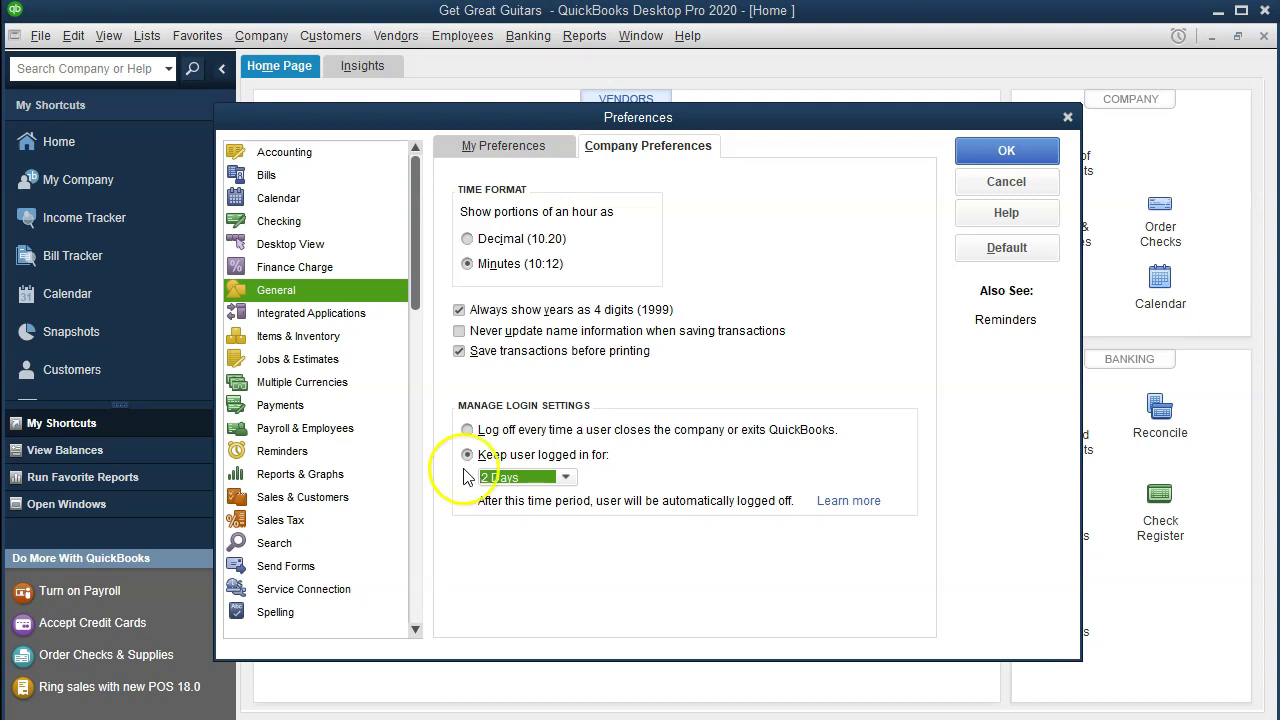
left_click(467, 431)
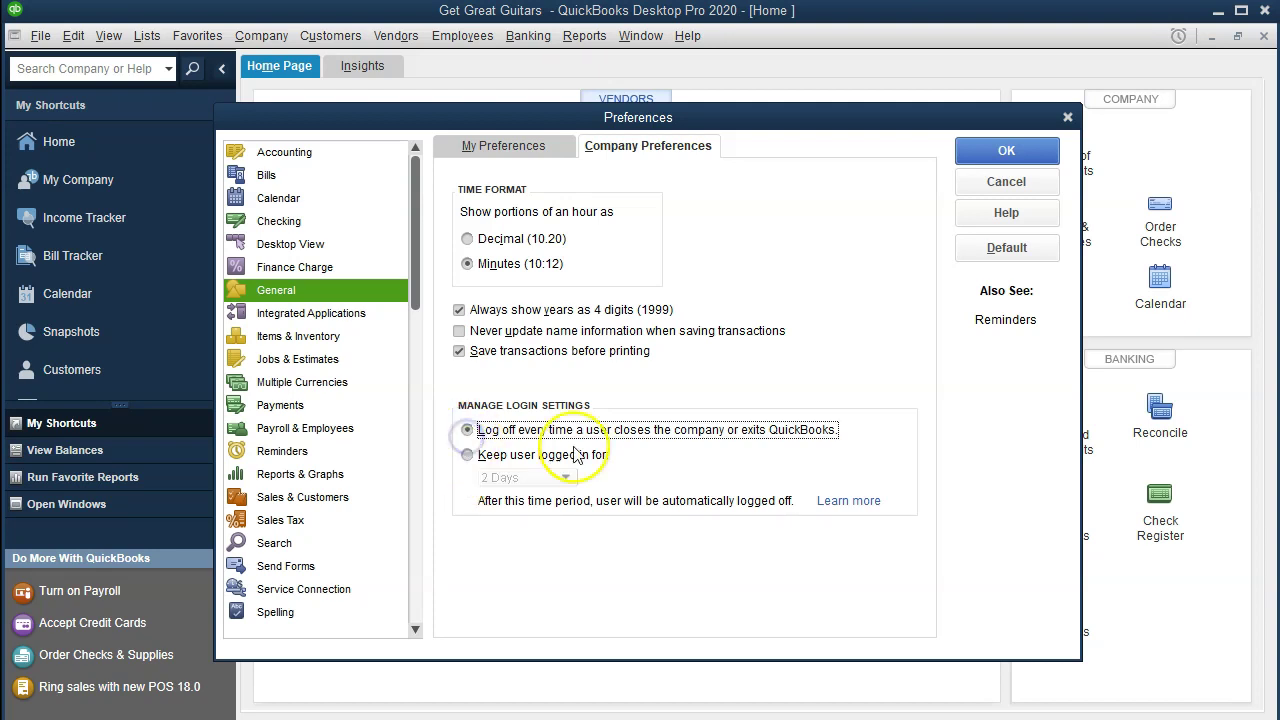